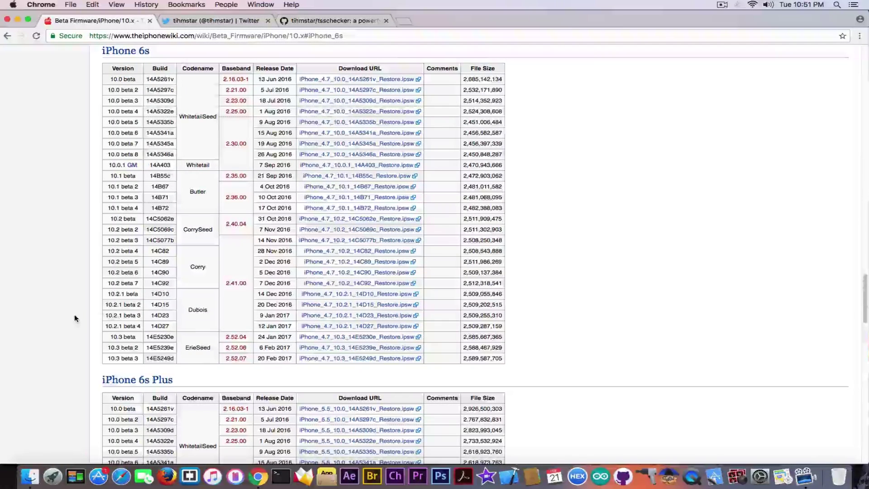
Step: Open the tihmstar/tsschecker GitHub page in Chrome and find the latest compiled version's download link in the README
click(21, 18)
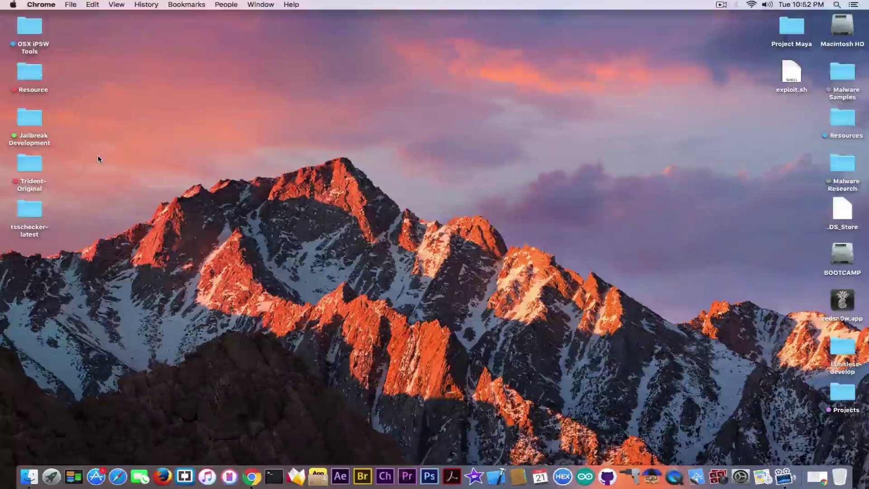
click(38, 210)
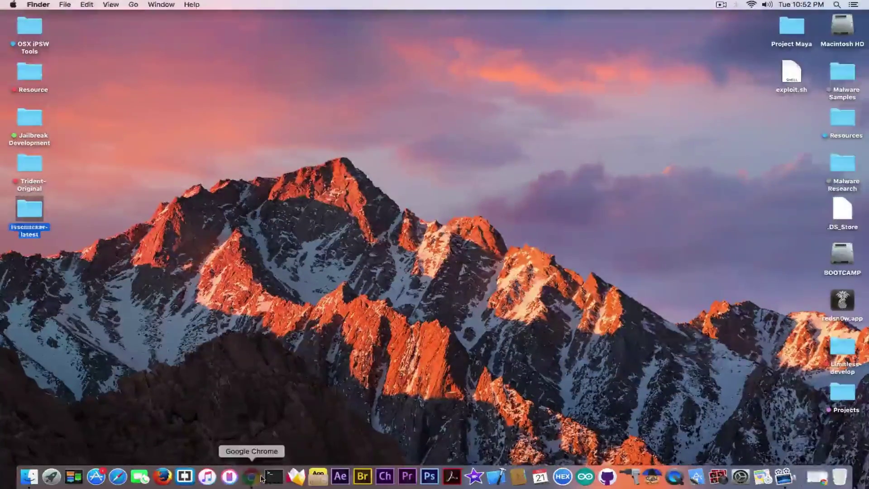
click(252, 475)
click(292, 22)
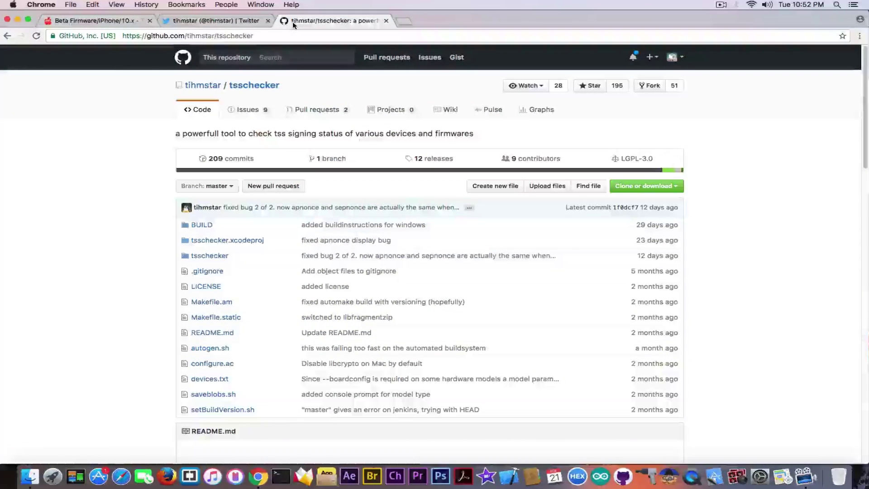
right_click(116, 163)
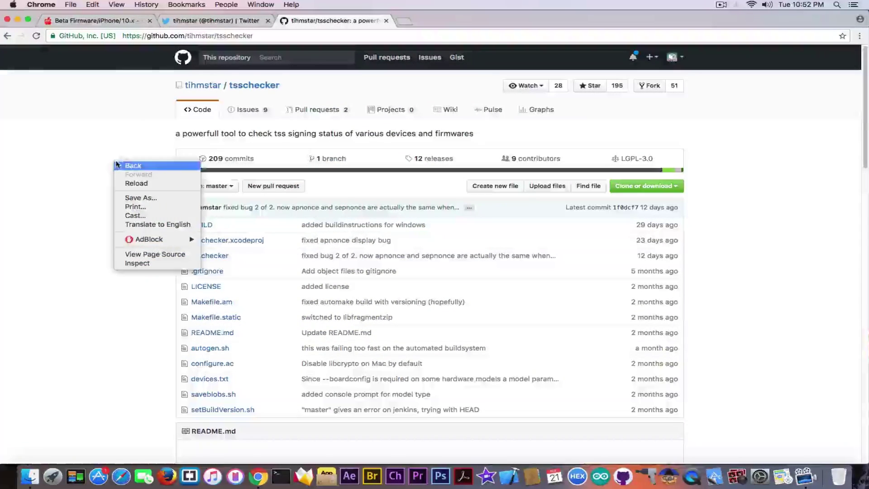
click(89, 167)
scroll(89, 167, down, 1)
scroll(430, 253, down, 5)
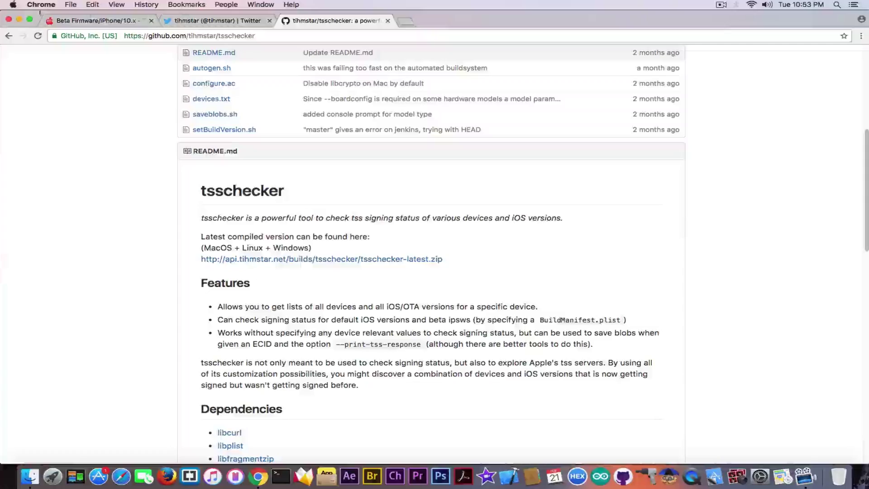
Step: Minimize the browser, then open the tsschecker-latest folder from the desktop to inspect the tsschecker executables
click(19, 19)
double_click(26, 209)
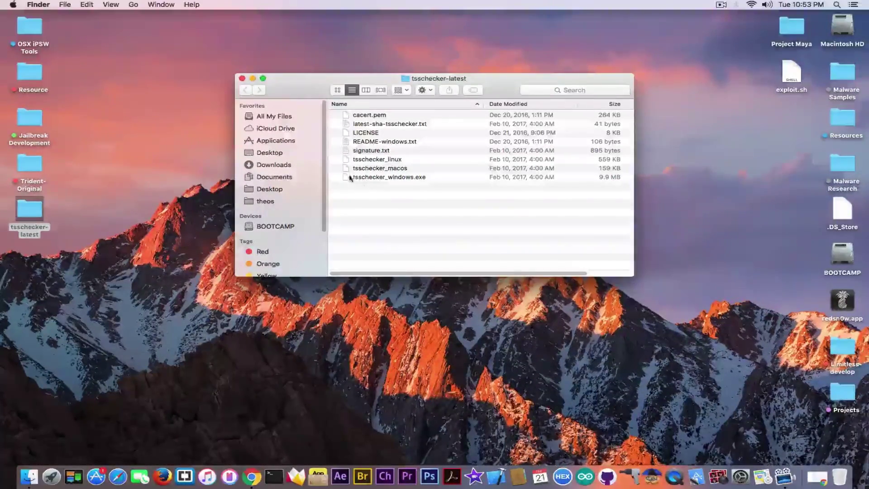
click(365, 159)
click(365, 164)
click(364, 160)
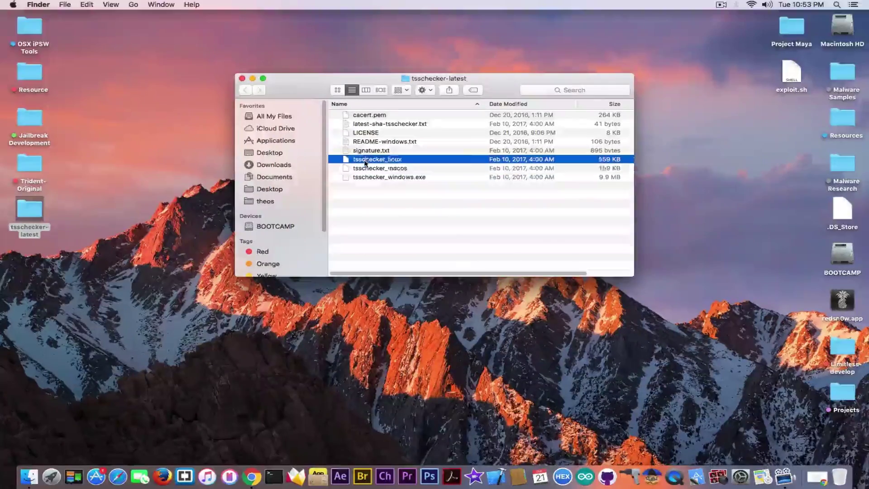
Step: Switch to Terminal and try to run tsschecker_macos from the tsschecker-latest folder
click(272, 476)
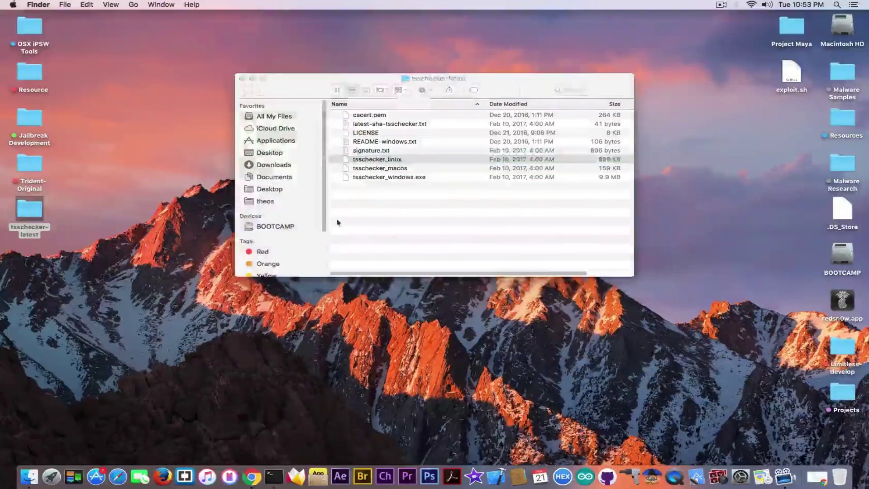
drag(377, 114, 413, 192)
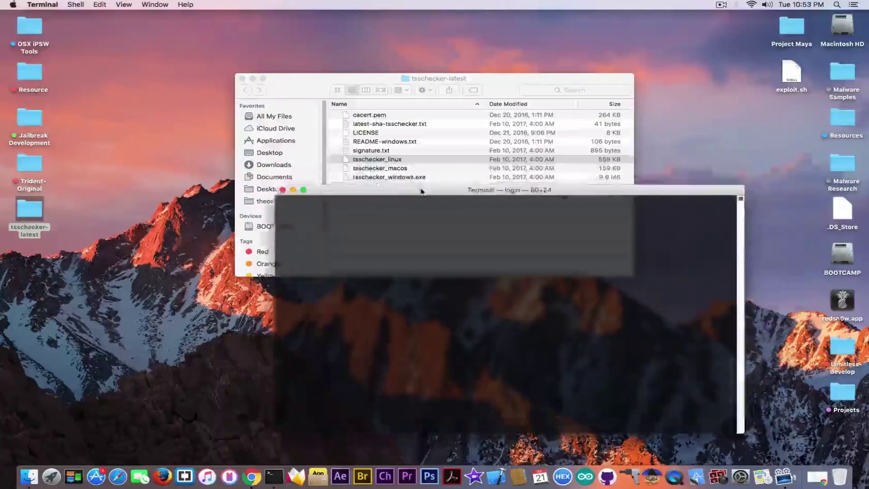
drag(380, 168, 394, 268)
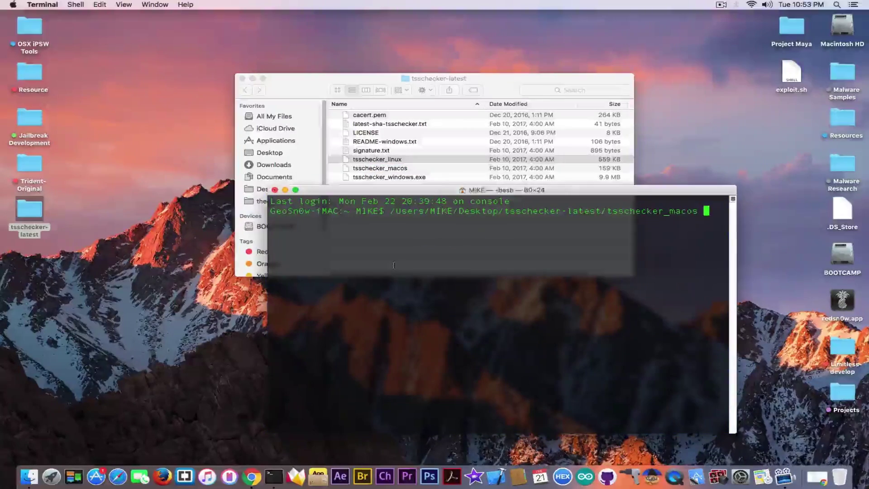
key(Return)
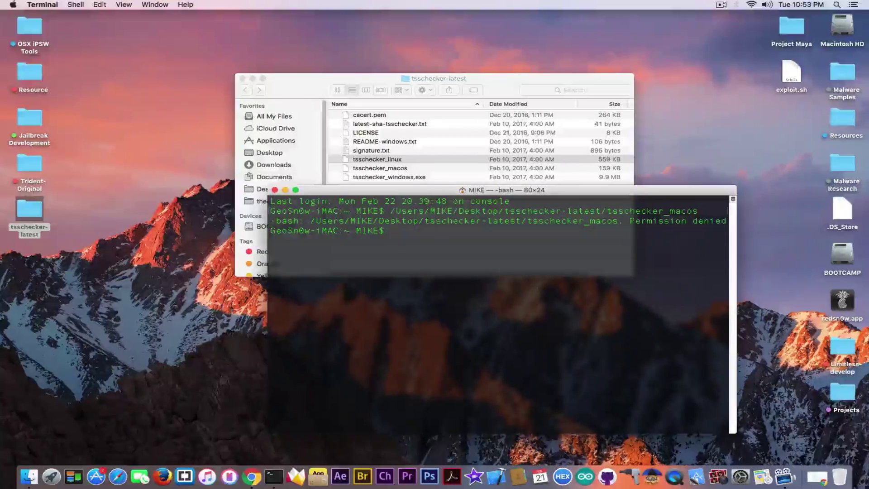
Step: Set the permissions of tsschecker_macos to 775 with chmod and run it without options to print its usage
text(chmod 774)
key(BackSpace)
text(5)
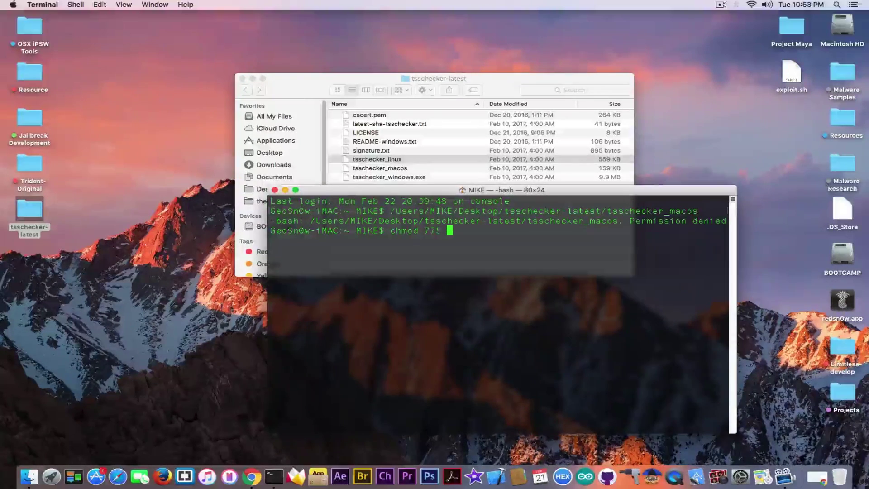
drag(395, 169, 488, 259)
key(Return)
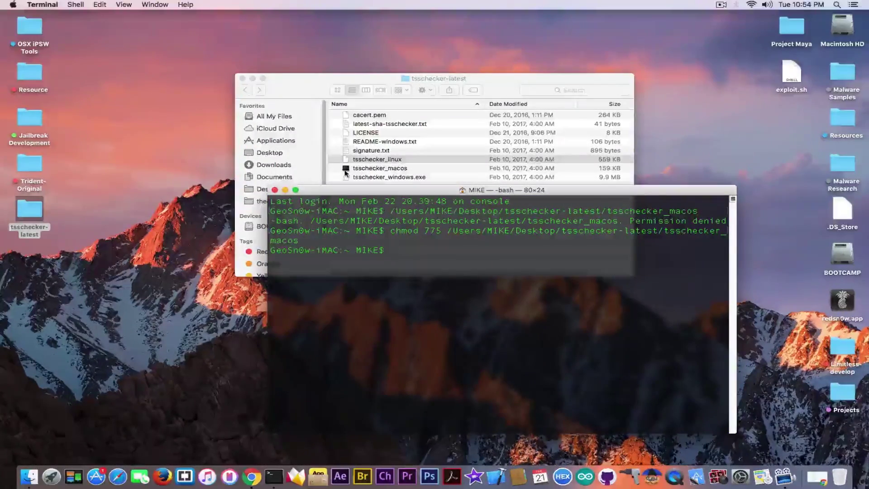
drag(345, 169, 442, 307)
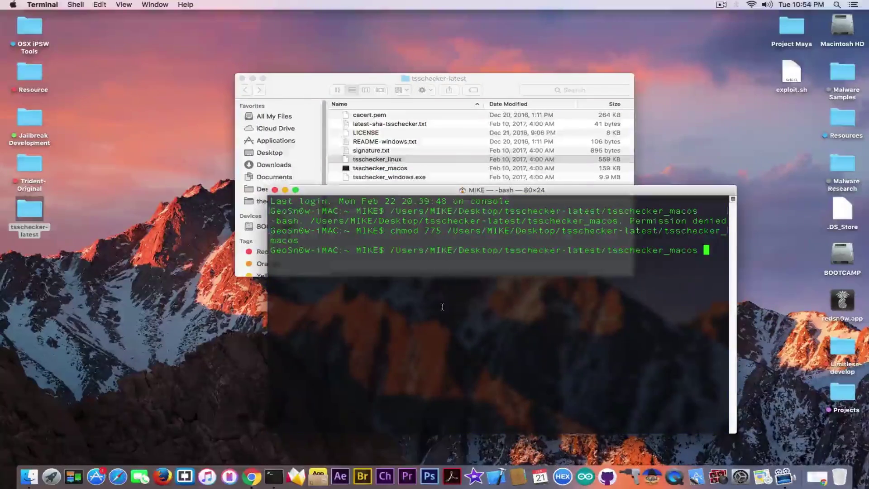
key(Return)
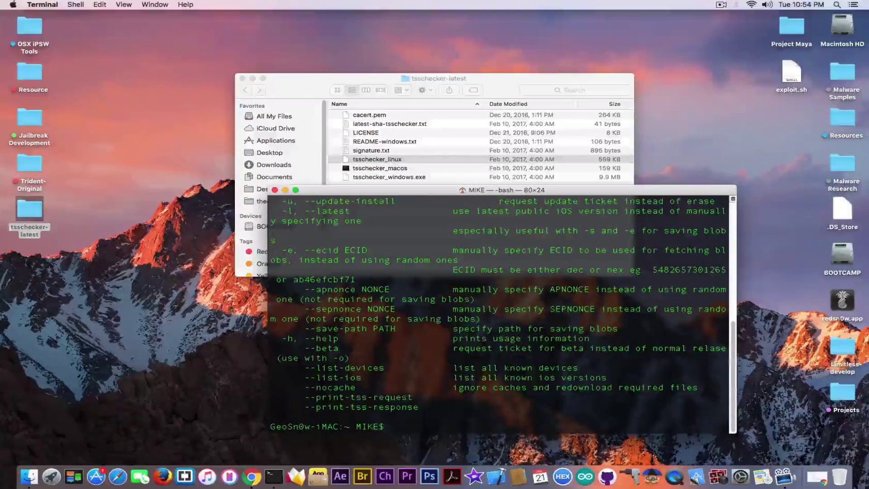
Step: Close the tsschecker-latest folder window, then reposition and enlarge the Terminal window so the usage list is readable
click(242, 78)
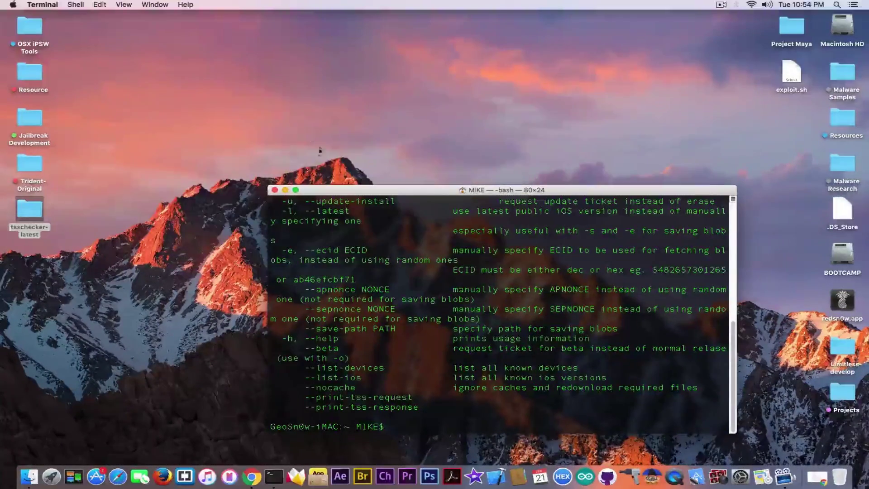
drag(314, 186, 201, 32)
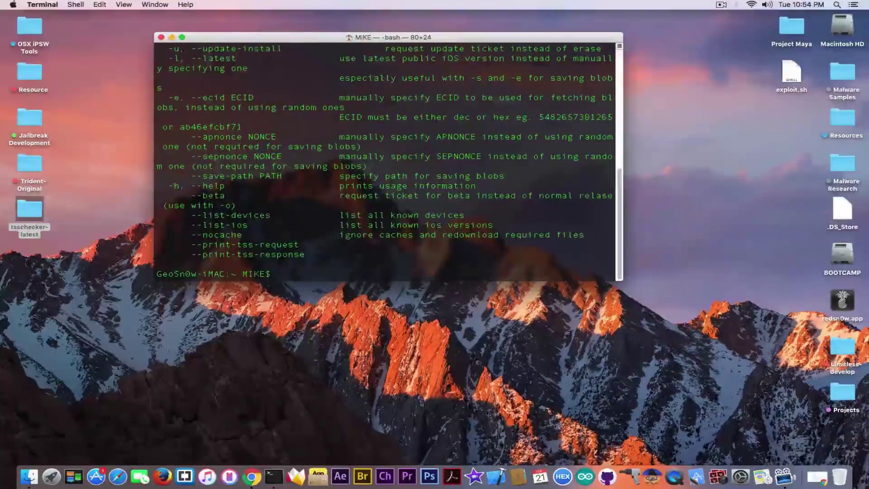
drag(621, 282, 683, 387)
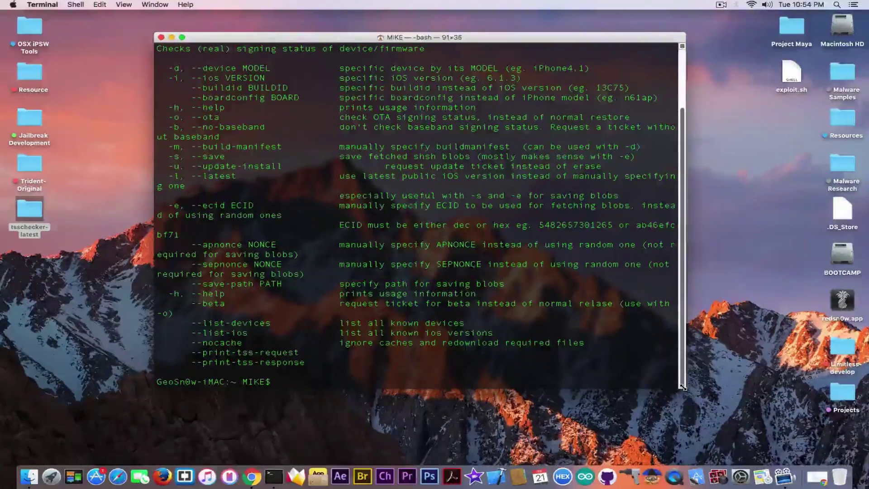
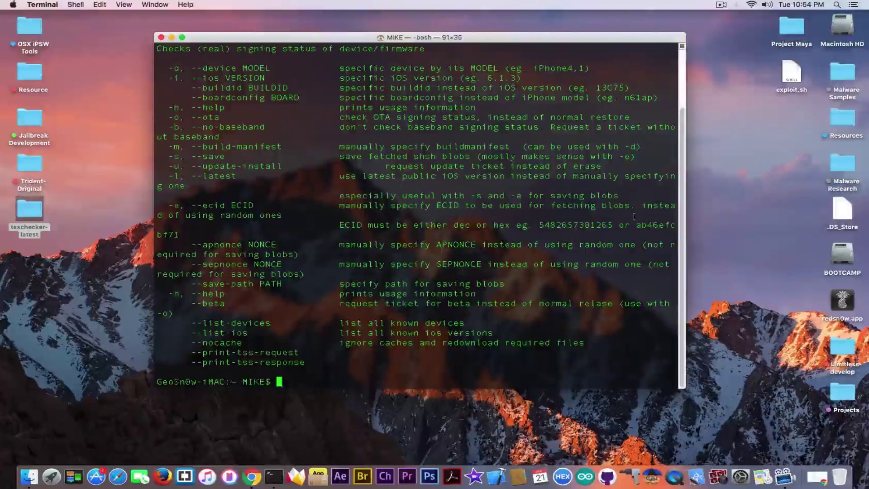
Step: Enter the full path to tsschecker_macos at the prompt with the options -d iPod7,1 -l -e, without running it
text(/Users/MIKE/Desktop/tsschecker-latest/tsschecker_macos)
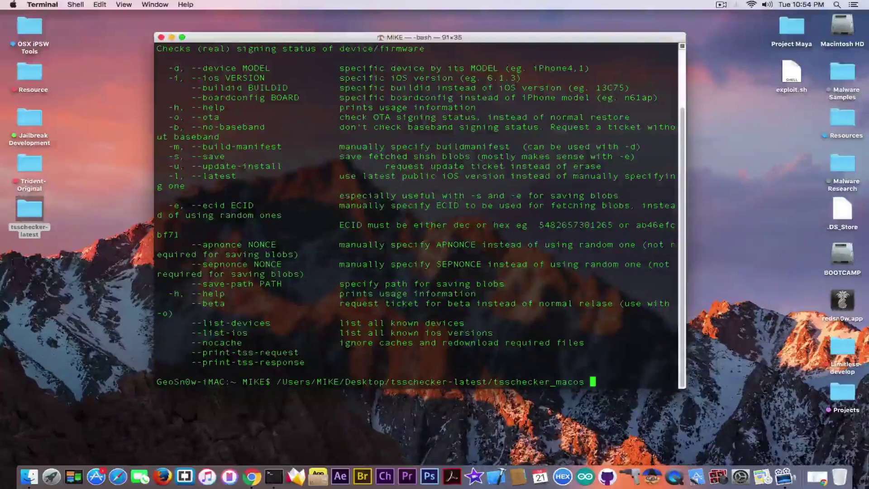
text(-d)
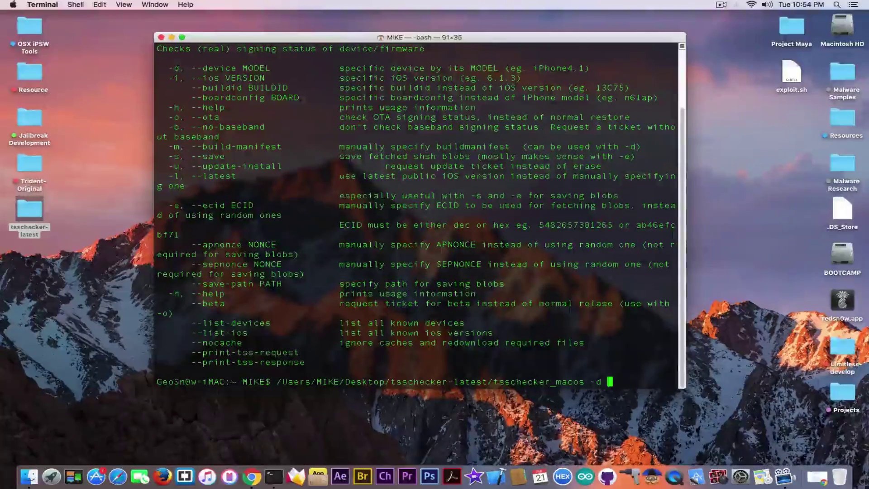
text(iPo)
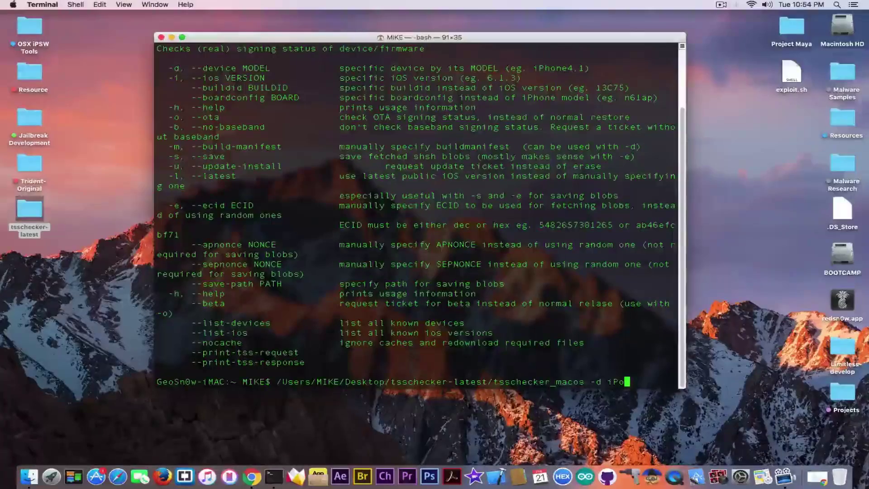
text(d7.1)
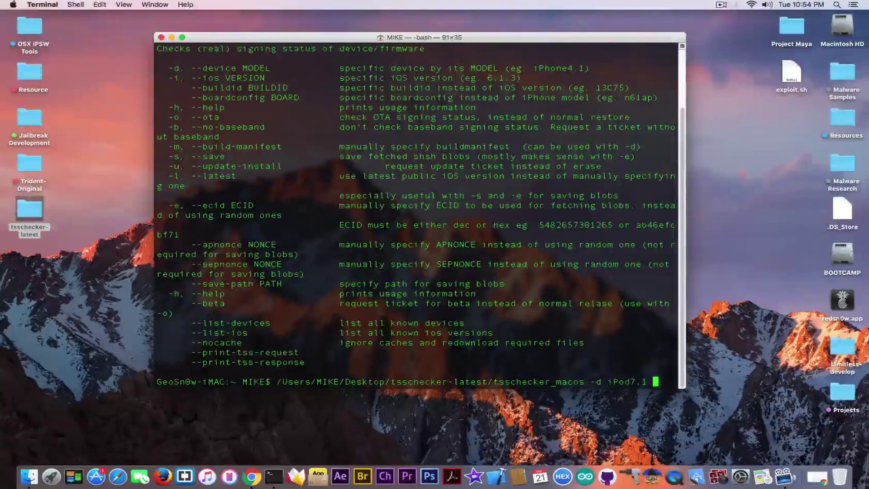
text( -)
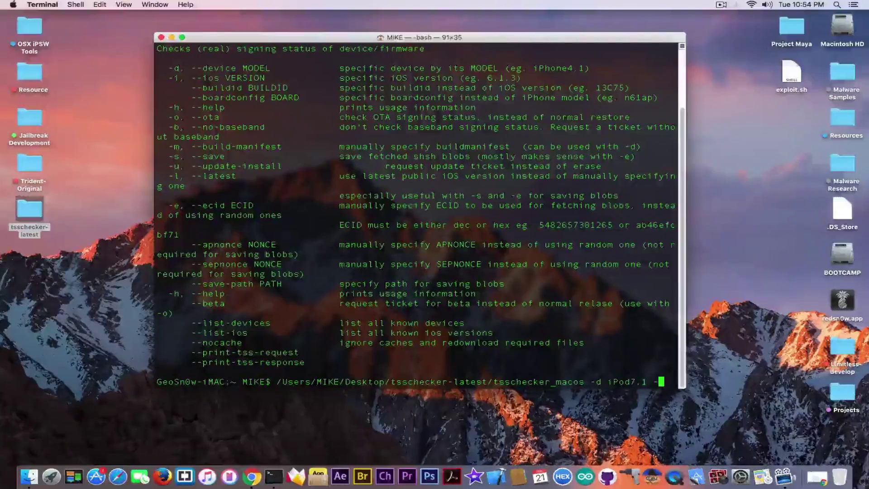
text(l)
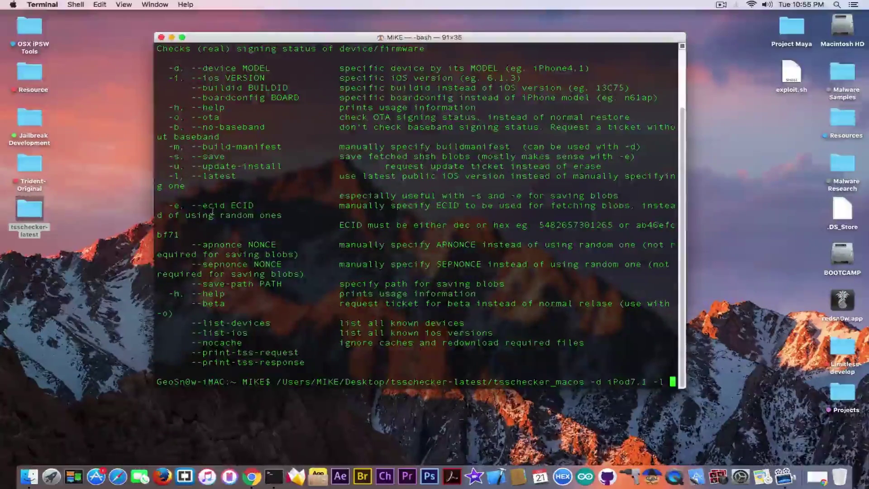
text(-e)
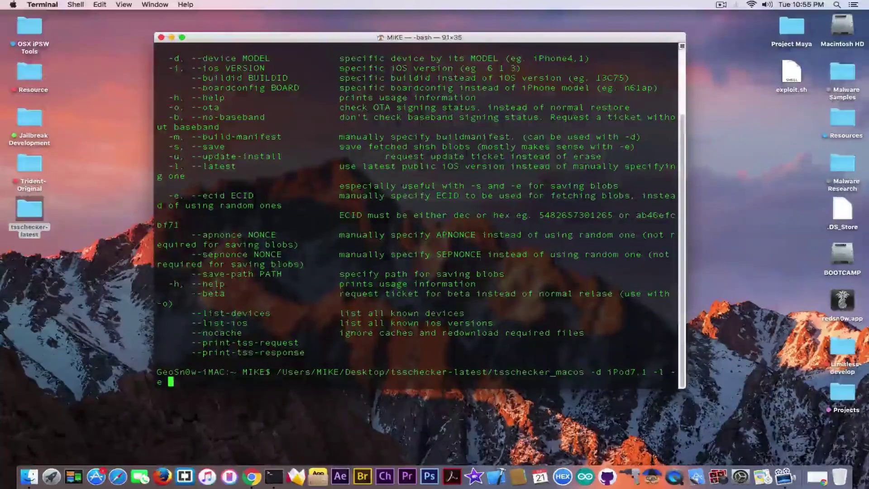
Step: Switch to iTunes, show the ECID in the connected iPod touch's summary, and copy it
click(210, 477)
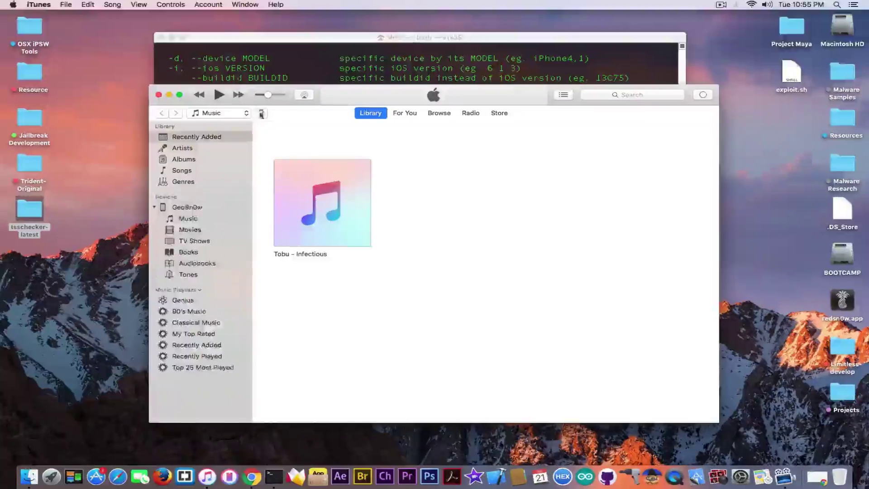
click(261, 114)
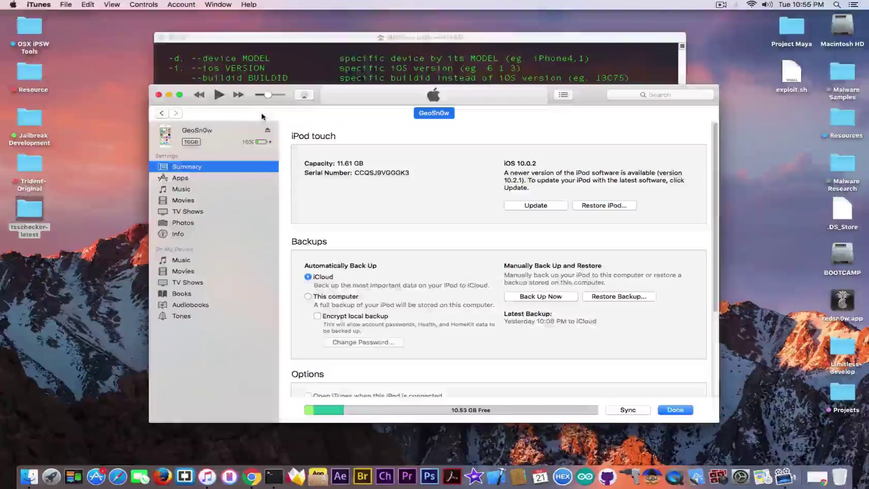
click(352, 173)
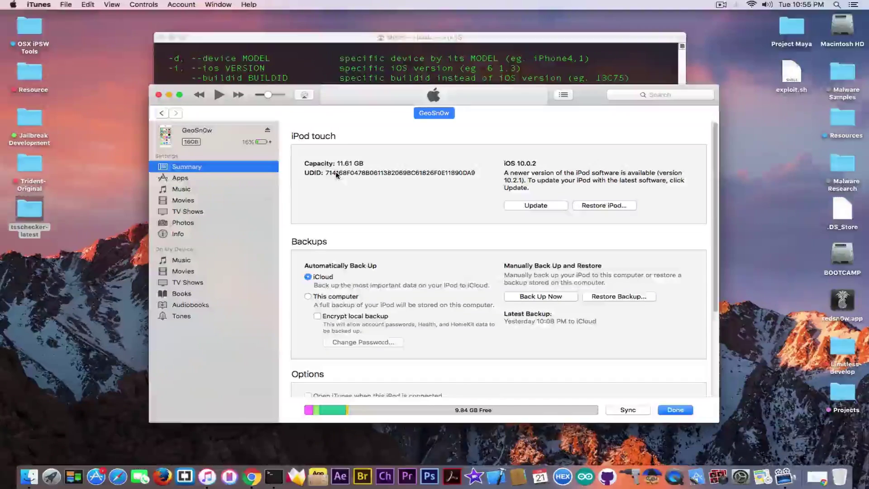
click(336, 174)
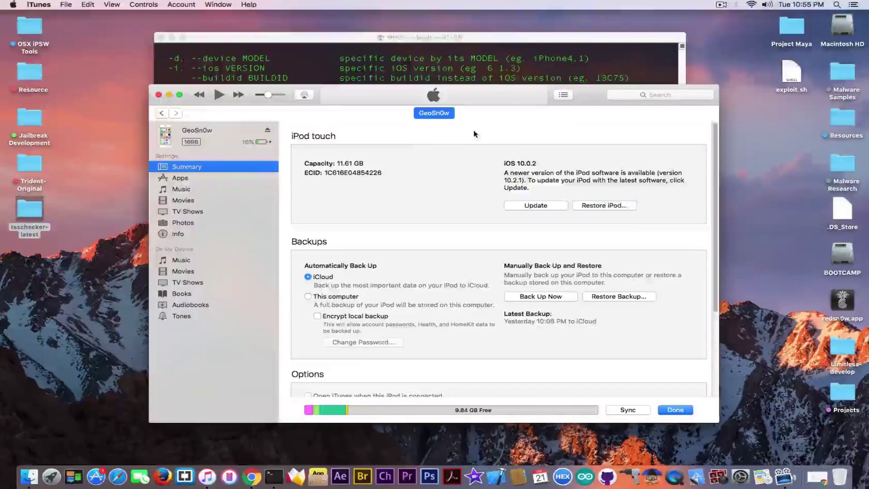
right_click(334, 173)
click(349, 173)
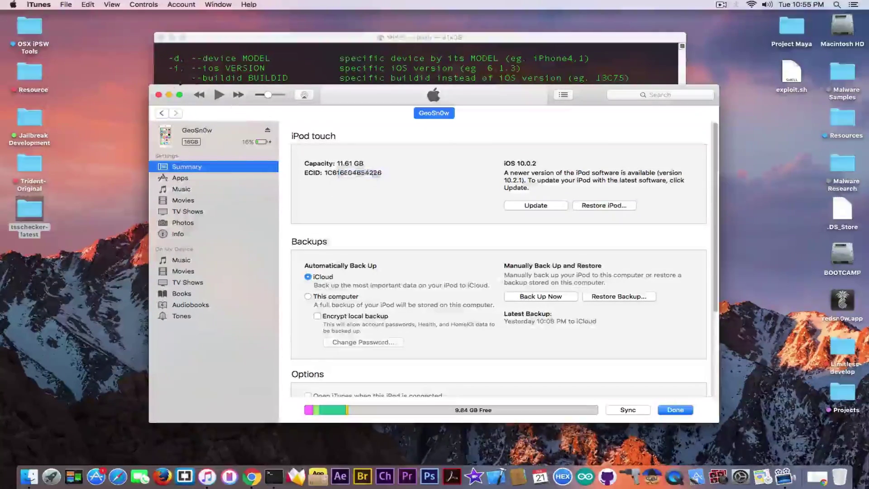
Step: Close the iTunes window, paste the device's ECID after -e in the Terminal command, and append the -s option
click(159, 95)
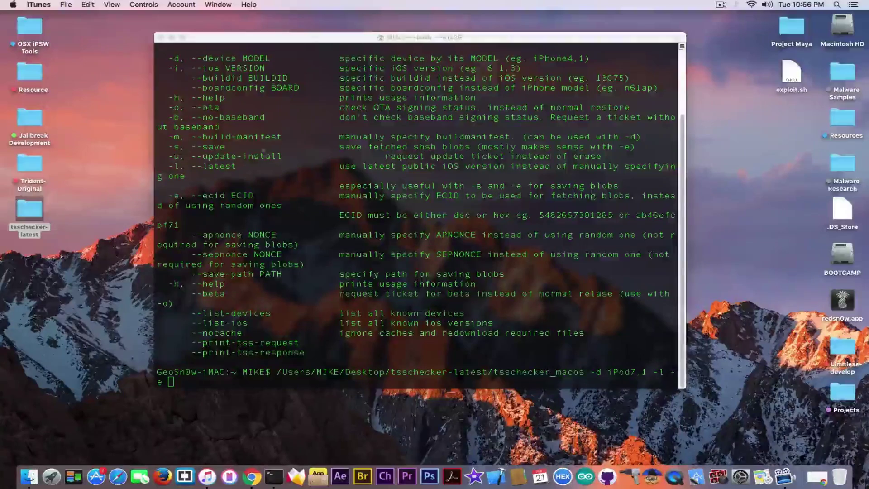
right_click(177, 322)
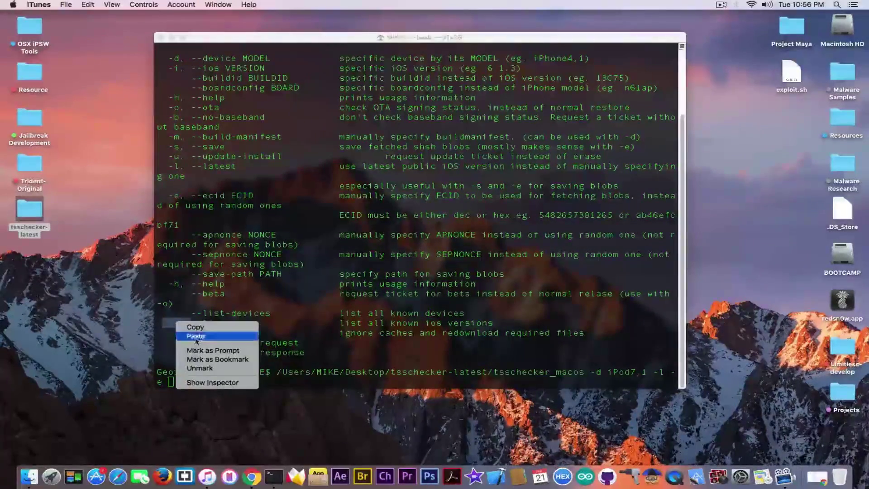
click(195, 338)
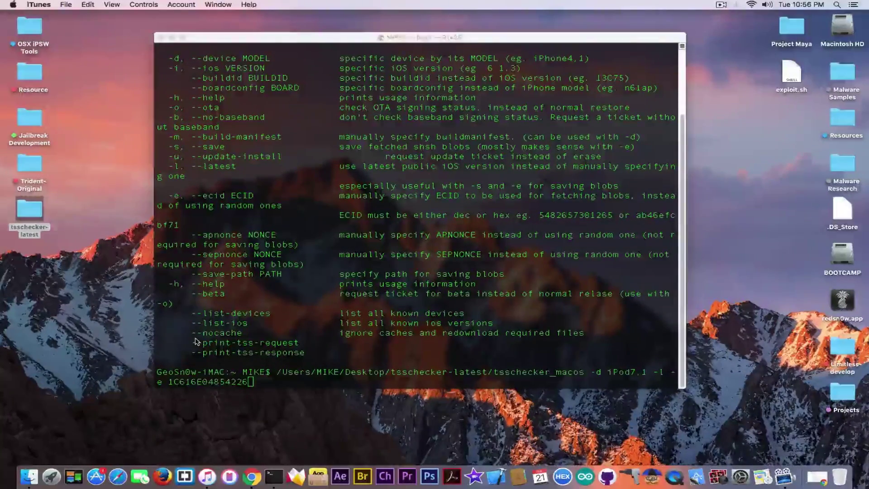
click(195, 340)
text(-s)
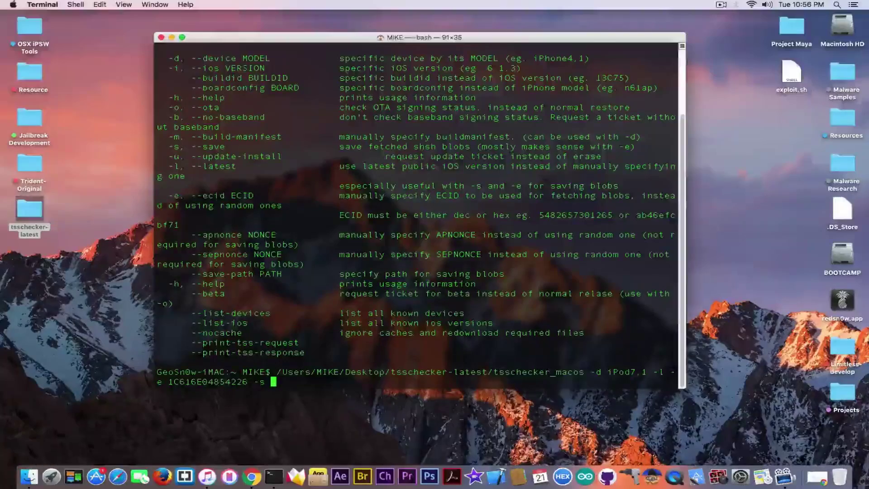
Step: Append the --save-path option to the unfinished tsschecker command and create a desktop folder named SHSH2
text( --)
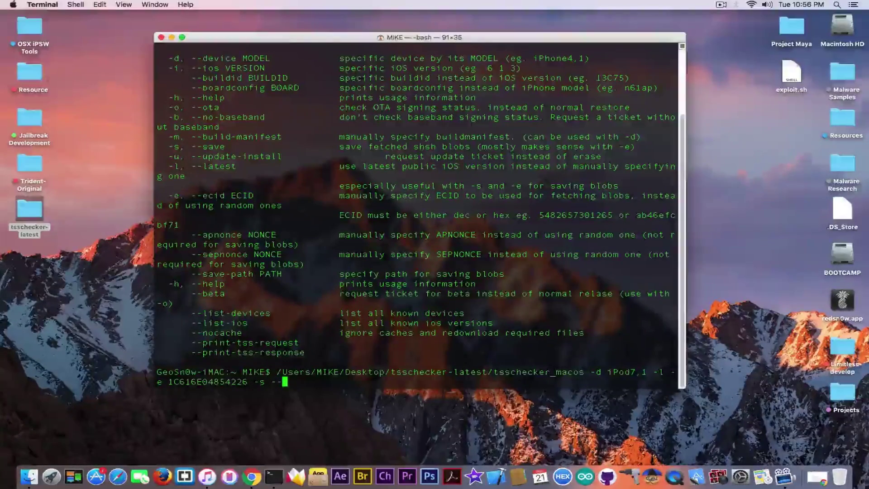
text(save-path)
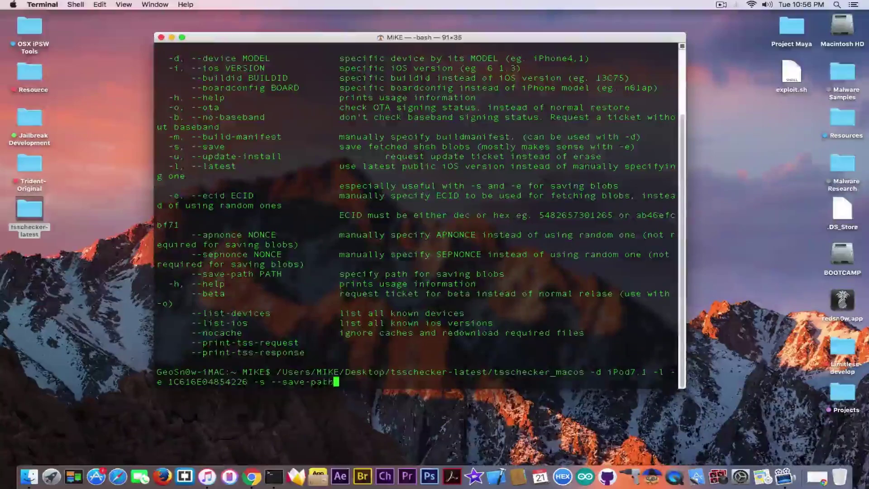
click(39, 267)
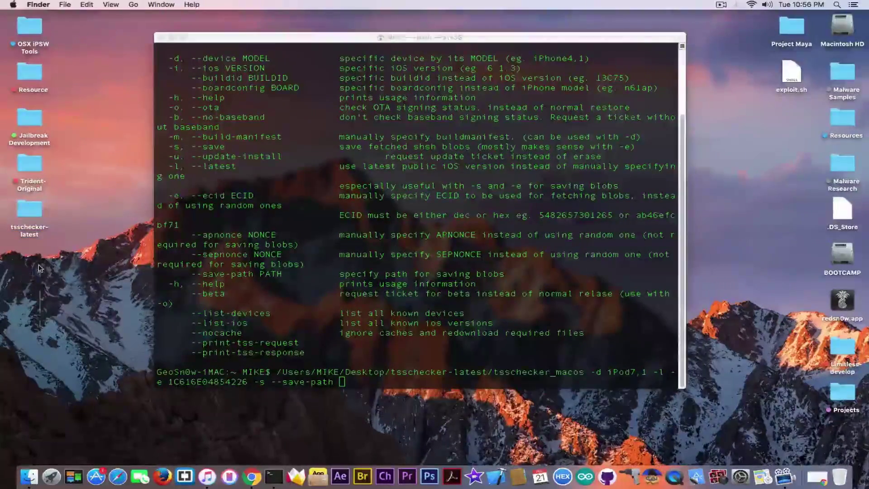
right_click(38, 268)
click(64, 271)
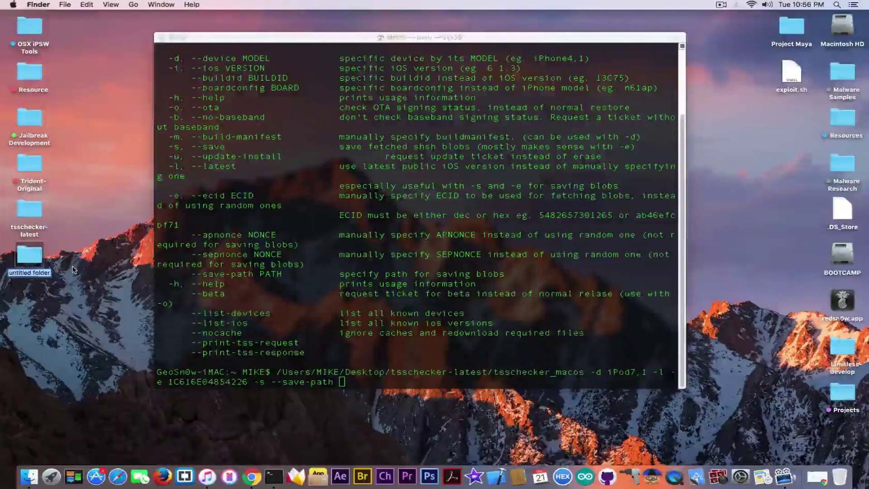
text(SHSH2)
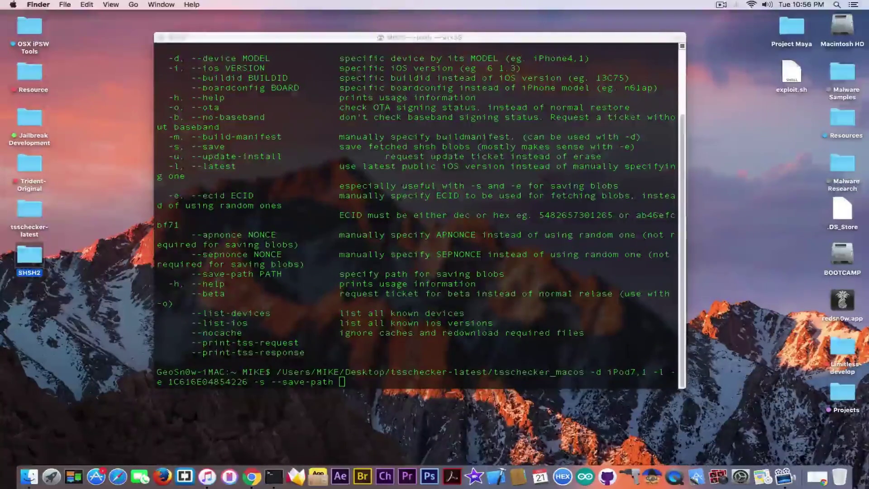
Step: Insert the SHSH2 folder's path after --save-path in Terminal and run the tsschecker command
drag(29, 256, 384, 261)
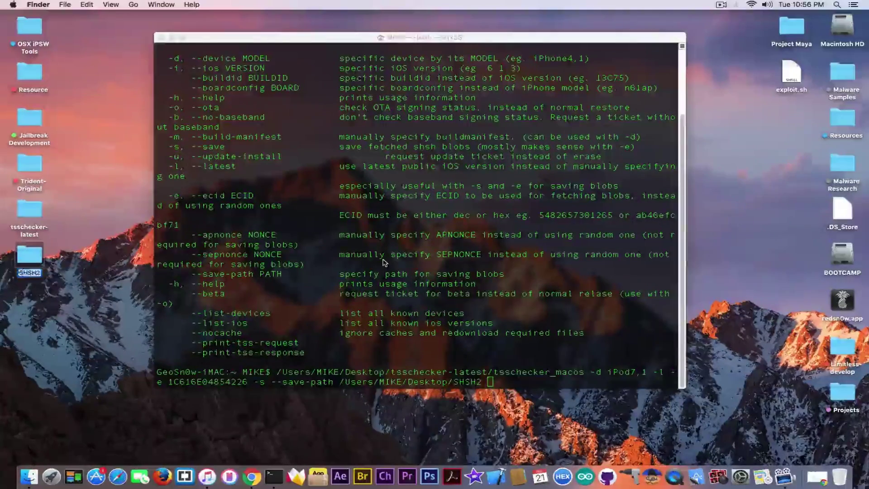
click(384, 262)
key(Return)
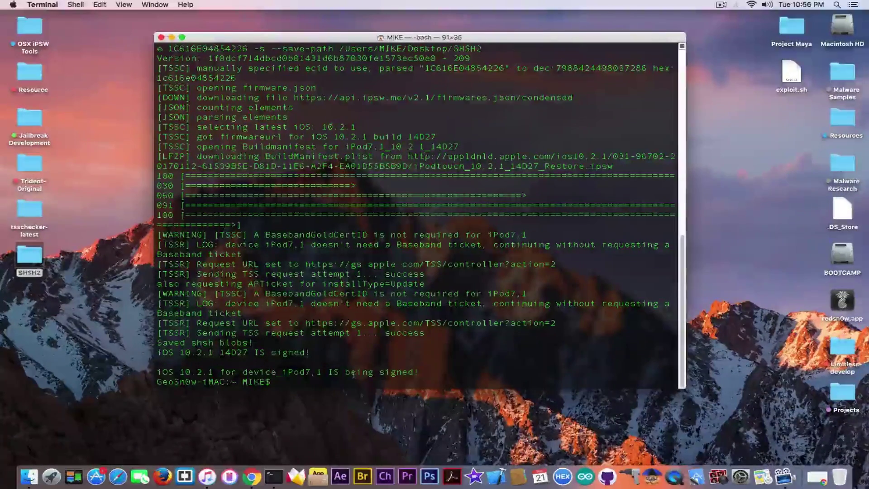
Step: Close the Terminal window, open the SHSH2 folder on the desktop and select the saved blob file
click(161, 37)
double_click(31, 254)
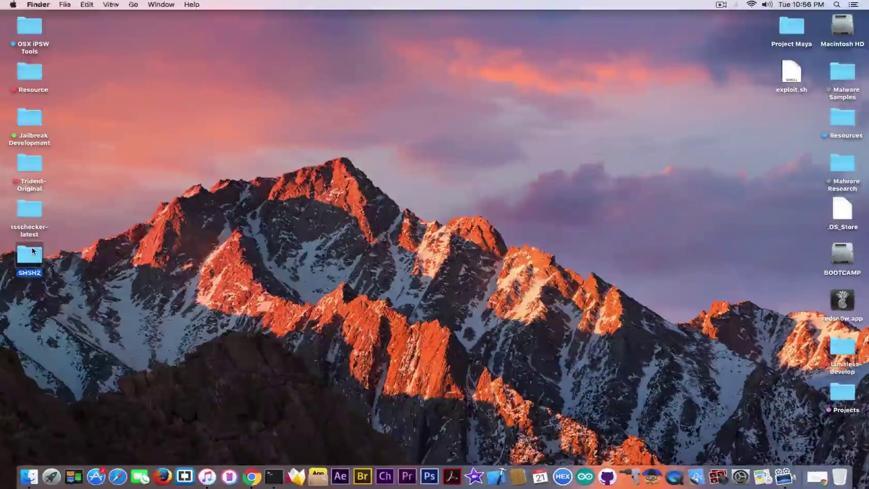
click(416, 115)
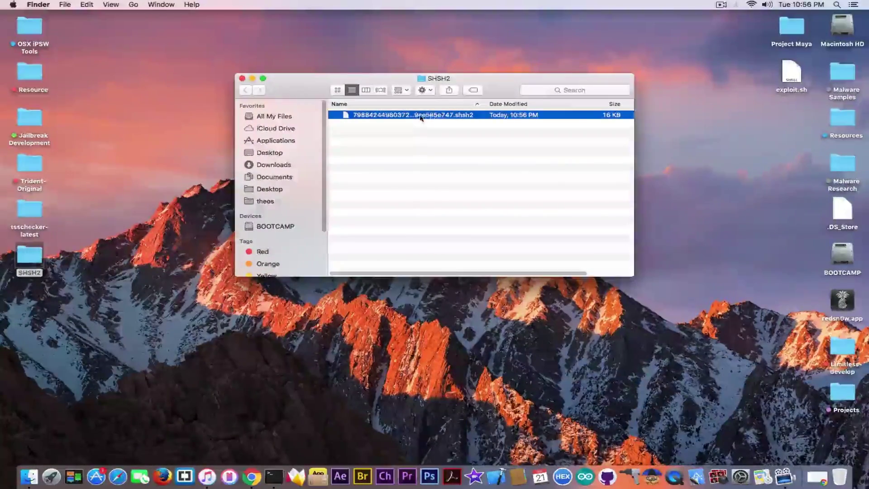
Step: Change the saved blob file's extension from .shsh2 to .plist and accept the new extension
right_click(423, 116)
click(448, 166)
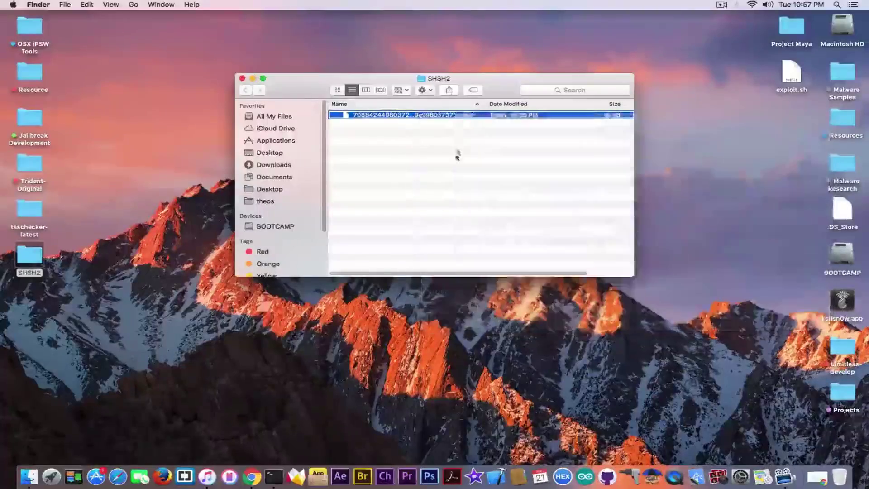
click(430, 129)
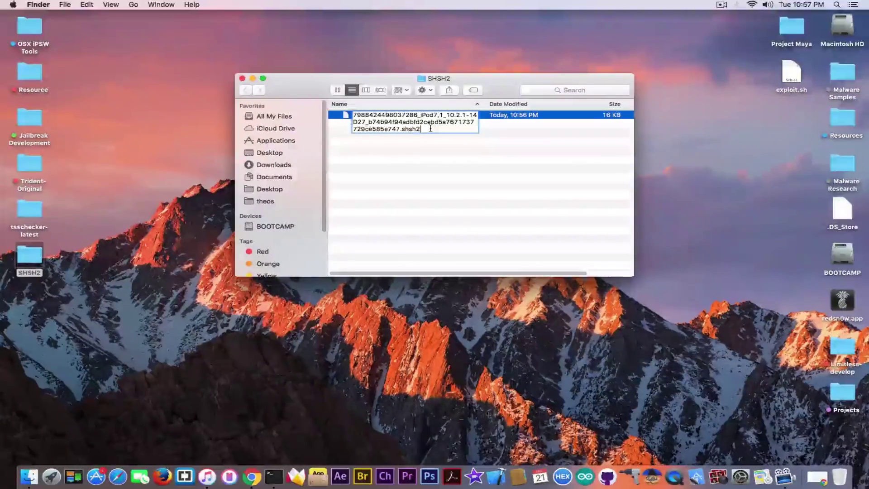
key(BackSpace)
key(BackSpace)
key(BackSpace)
key(BackSpace)
key(BackSpace)
text(plist)
key(Return)
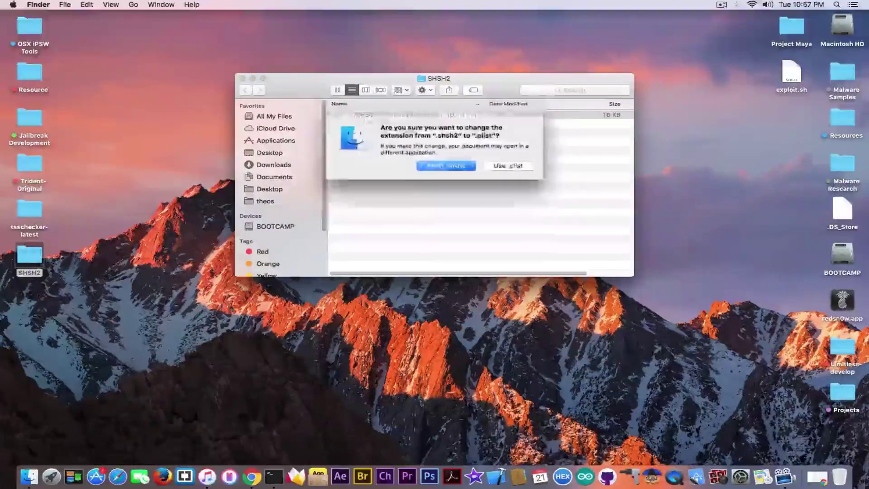
click(504, 167)
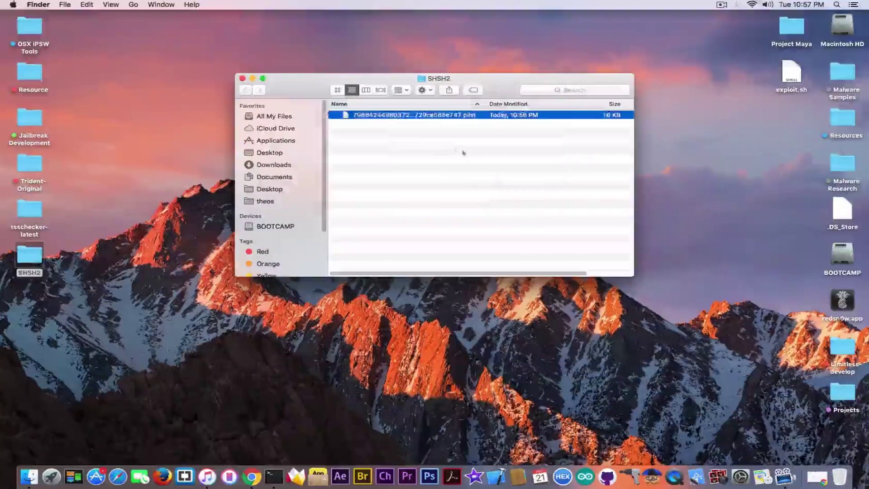
Step: Open the blob plist in Xcode, expand updateInstall, examine the generator and ApImg4Ticket values, and close the file
double_click(385, 116)
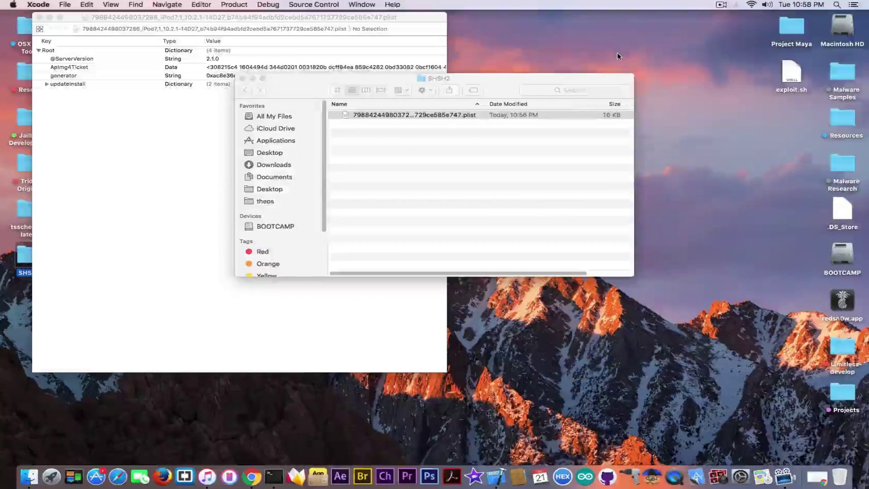
click(97, 129)
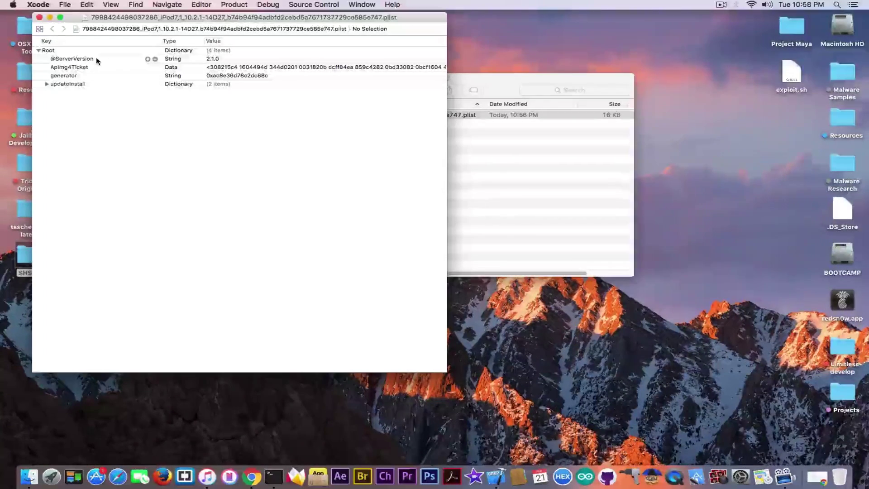
click(47, 85)
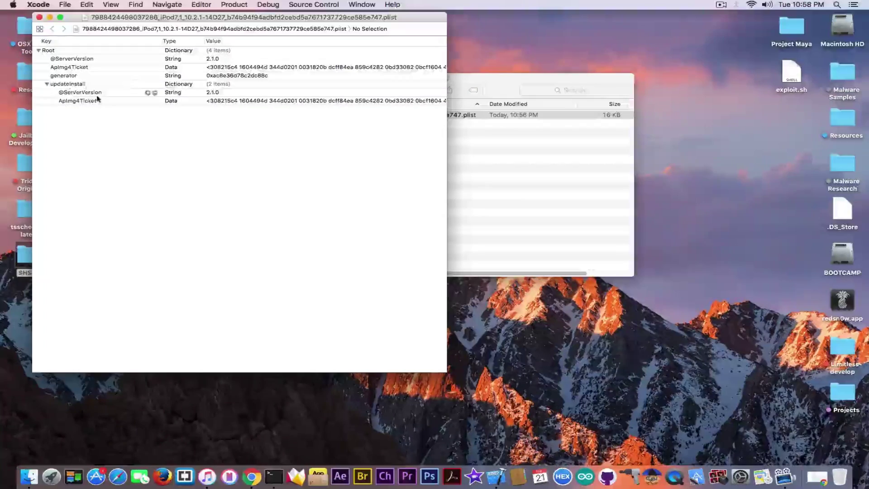
click(59, 78)
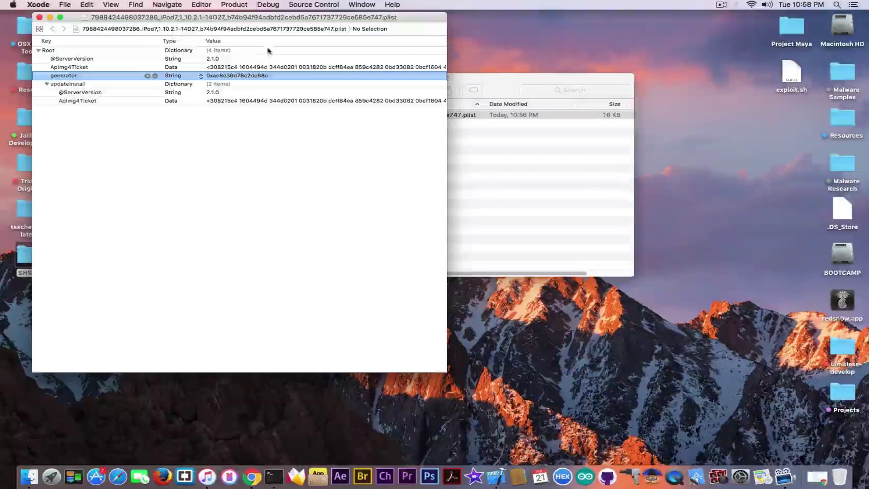
click(210, 77)
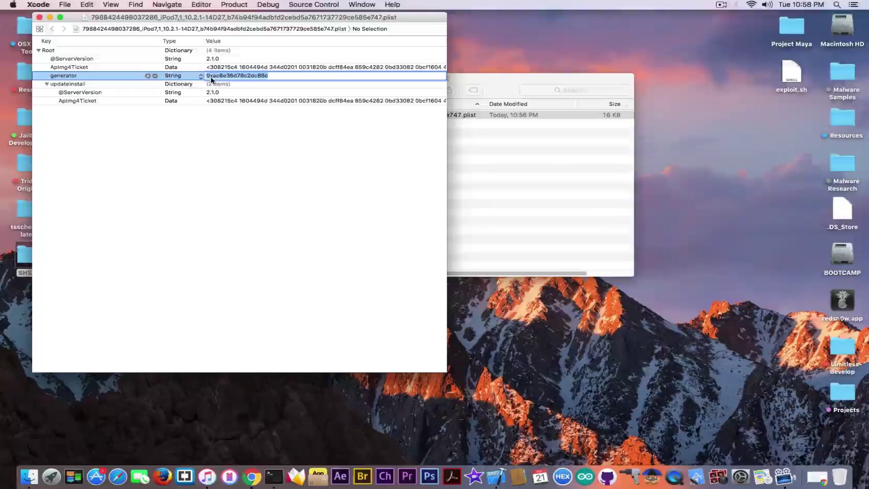
click(254, 102)
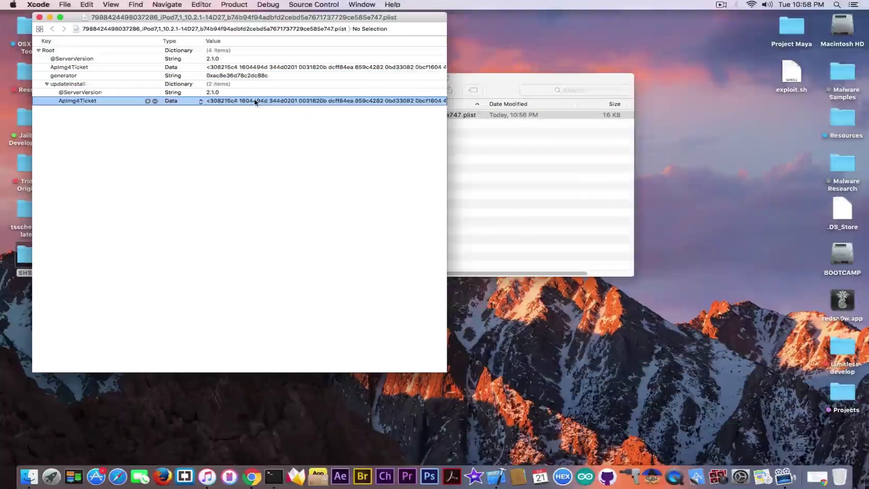
click(255, 101)
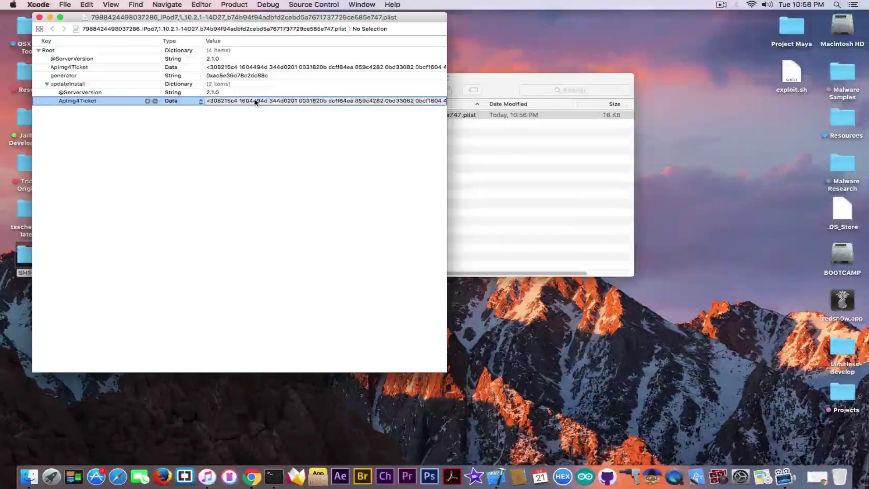
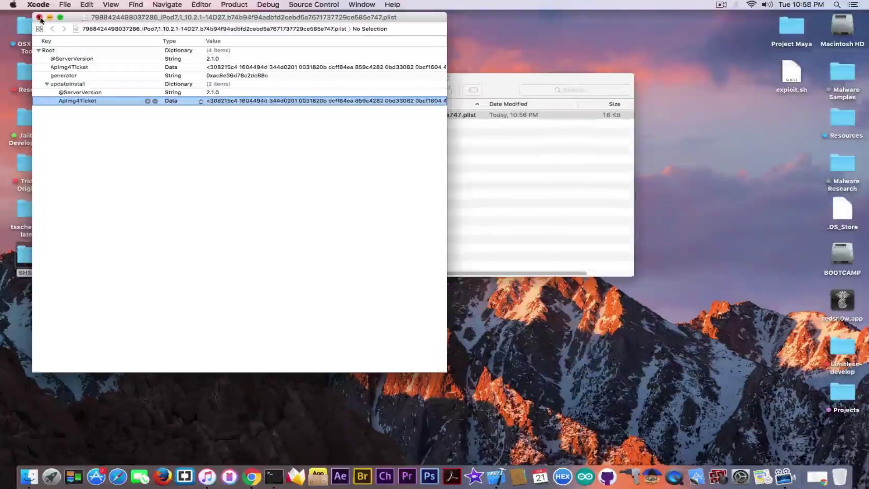
click(39, 18)
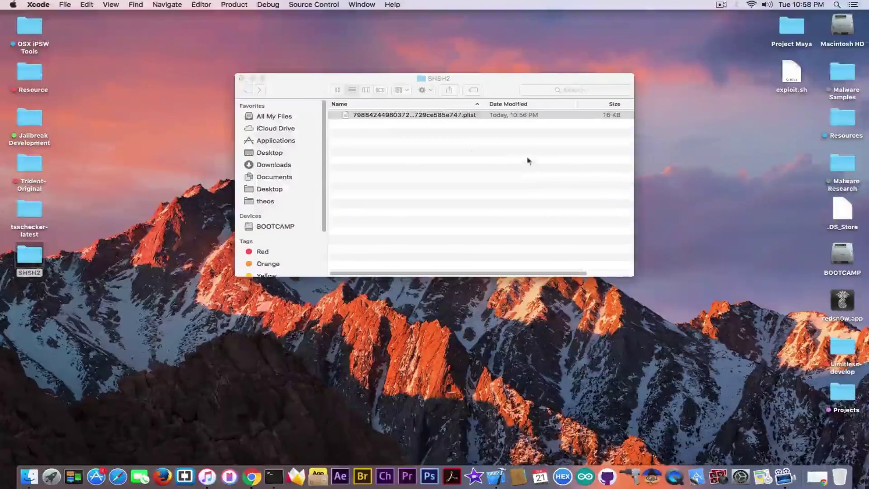
Step: Restore the blob file's extension to .shsh2, accept the change, and close the SHSH2 folder window
right_click(462, 117)
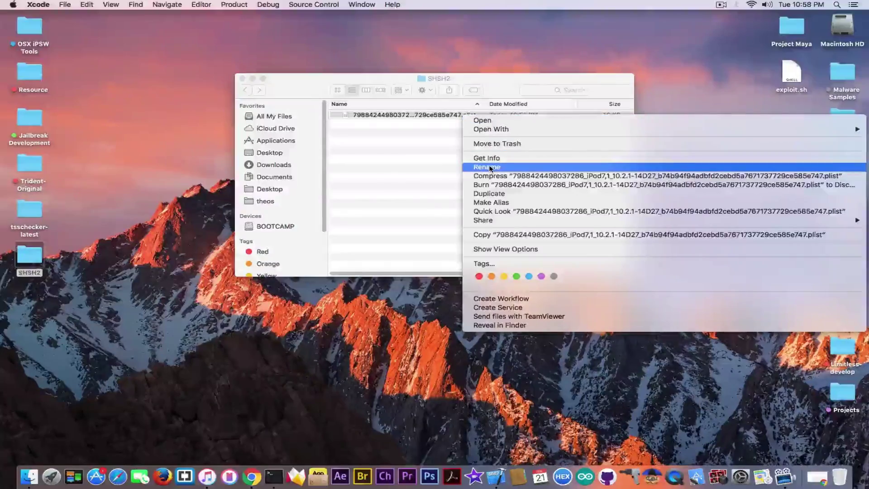
click(486, 167)
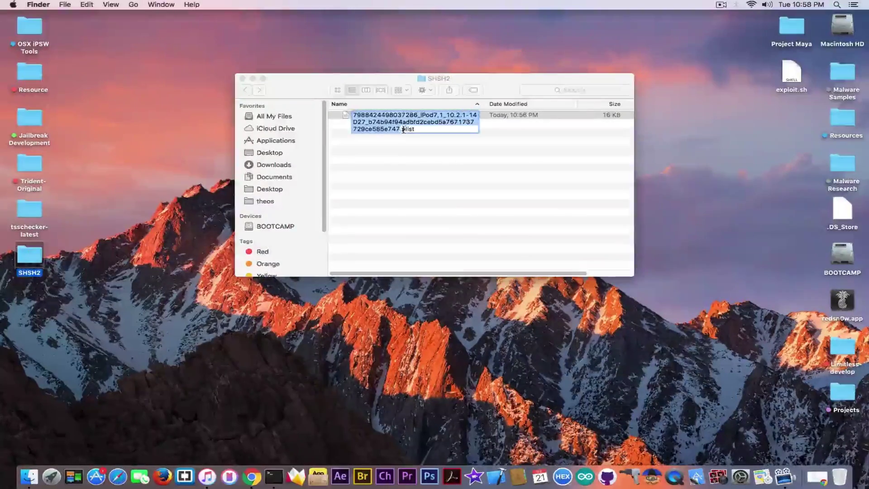
double_click(427, 130)
text(shsh2)
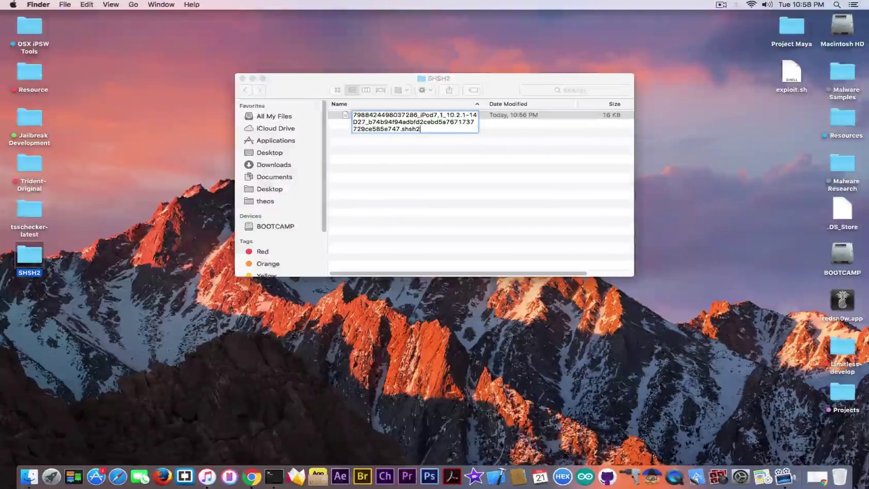
key(Return)
click(498, 166)
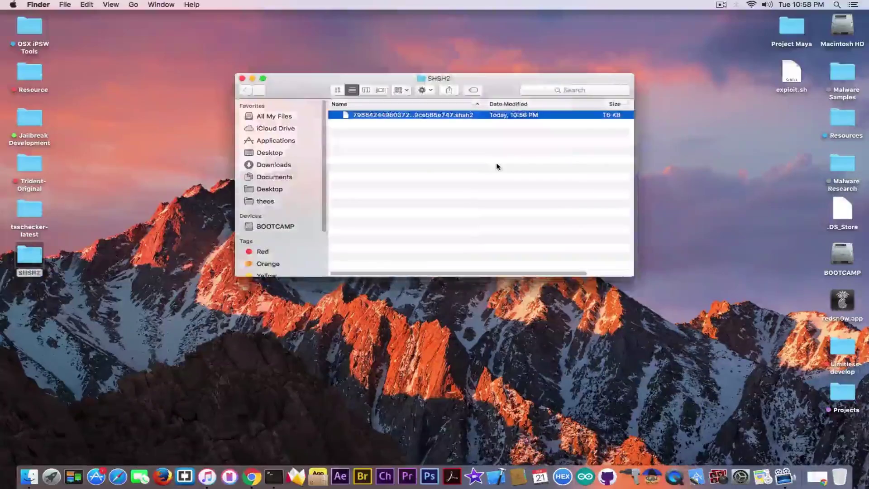
key(super+w)
click(293, 82)
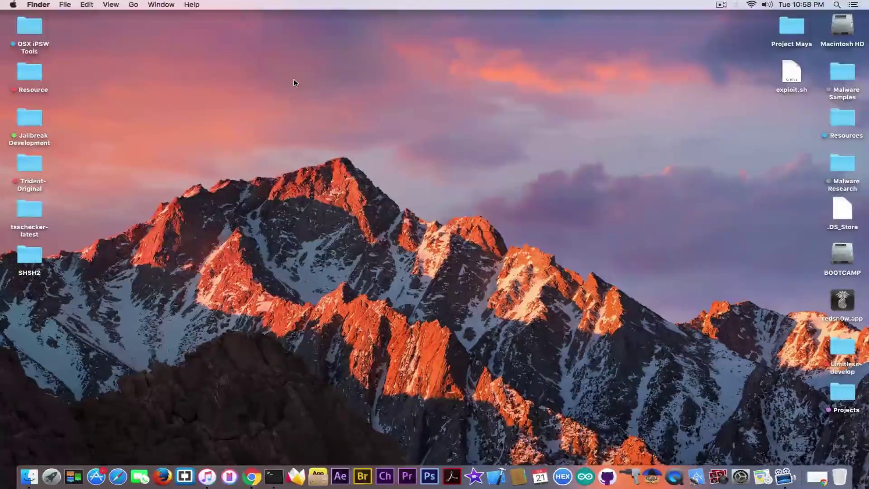